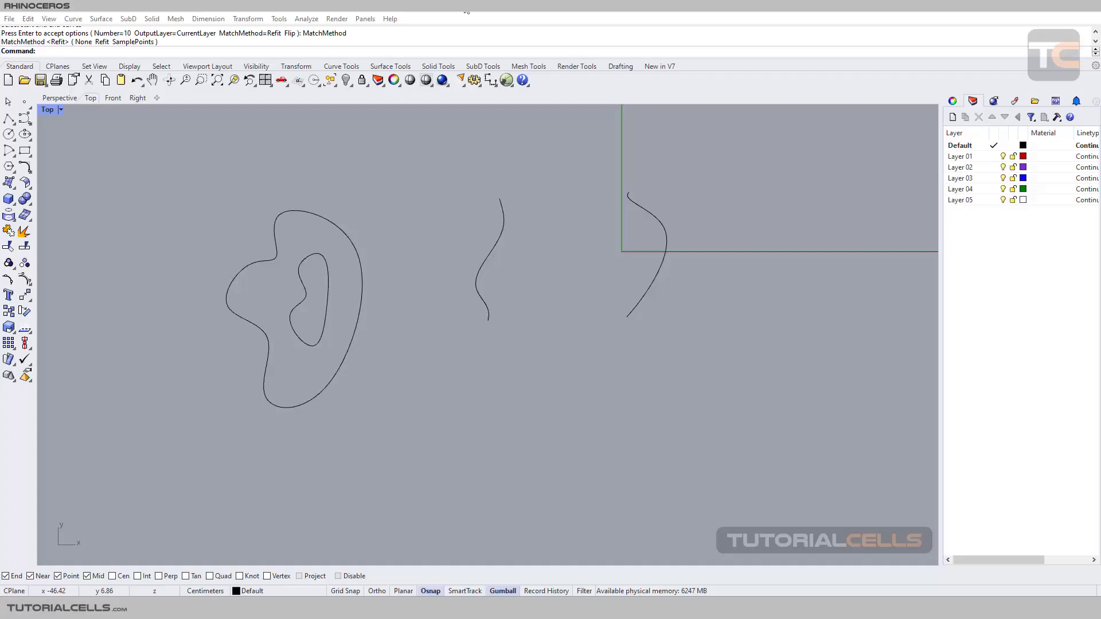
Float the Curve tools palette and zoom the Top viewport in on the sample curves
left_click(25, 119)
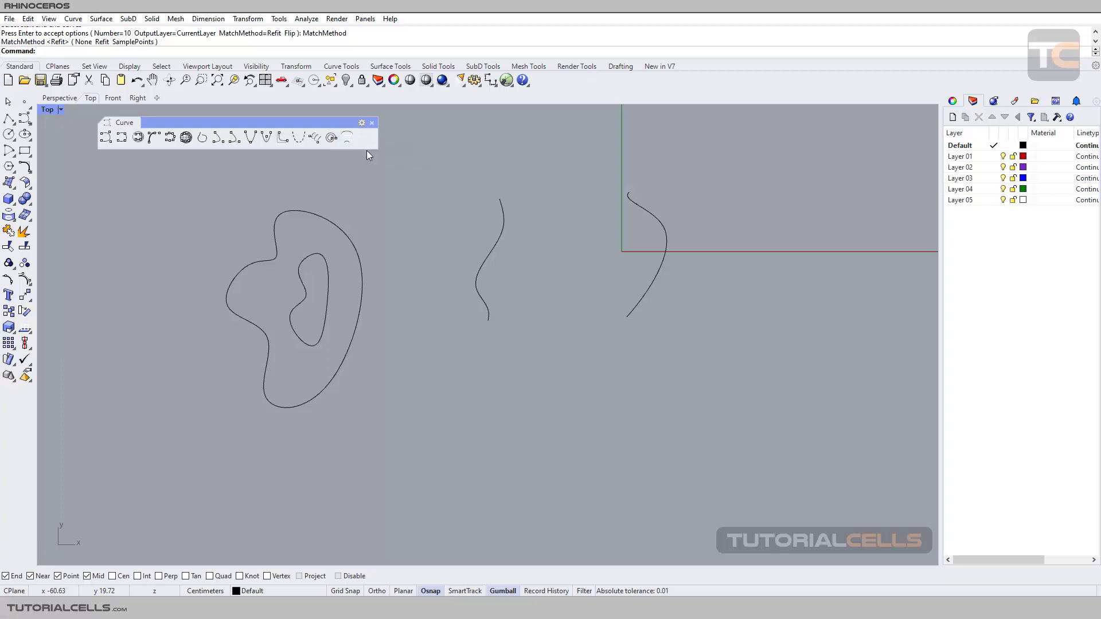
scroll(594, 249, "up", 5)
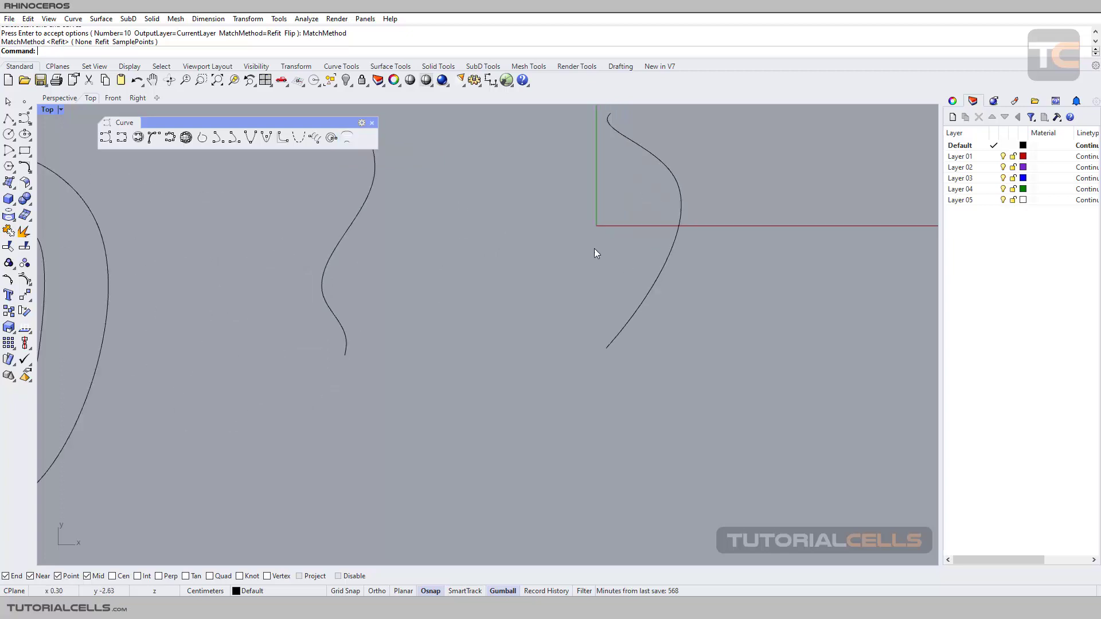
Tween from the middle wavy curve to the right curve, previewing 10 Refit-matched curves
left_click(353, 141)
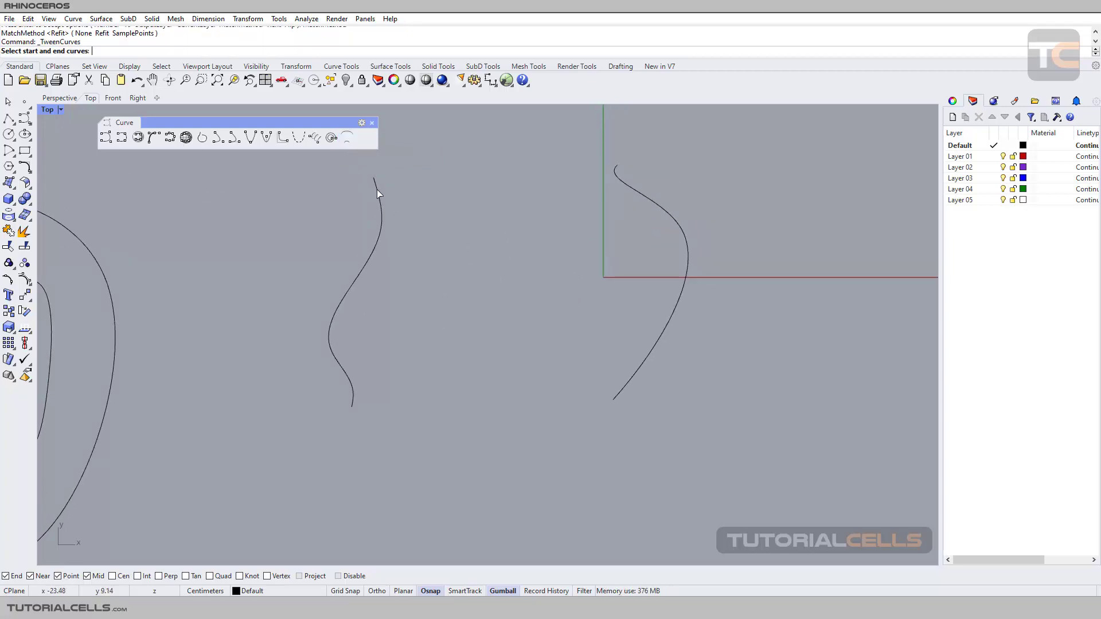
left_click(376, 189)
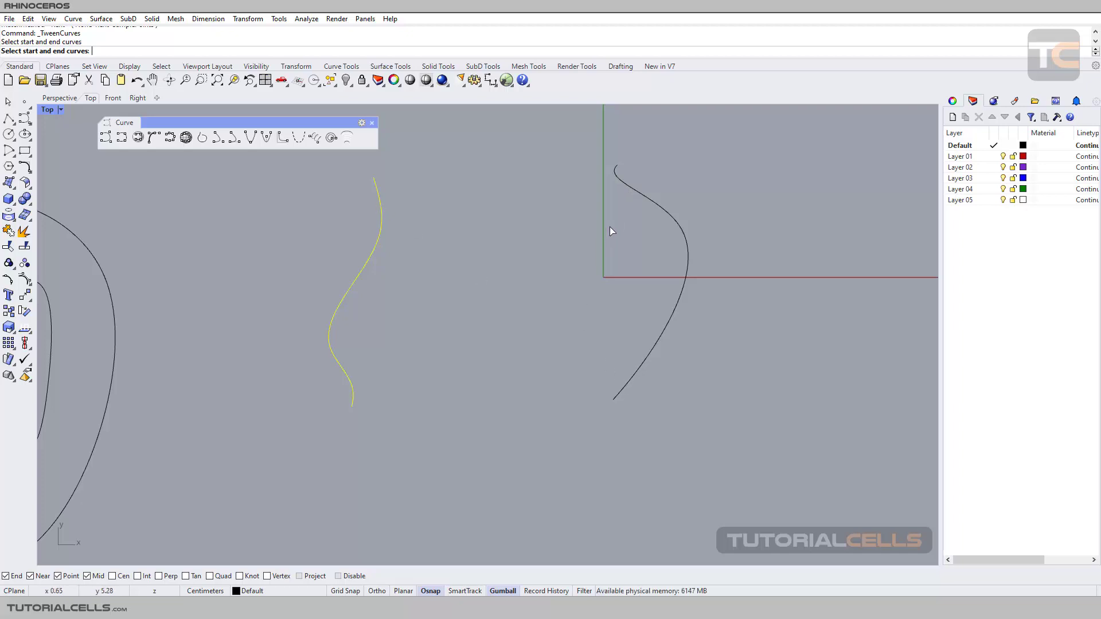
left_click(619, 184)
scroll(541, 217, "up", 2)
right_click_drag(421, 221, 449, 238)
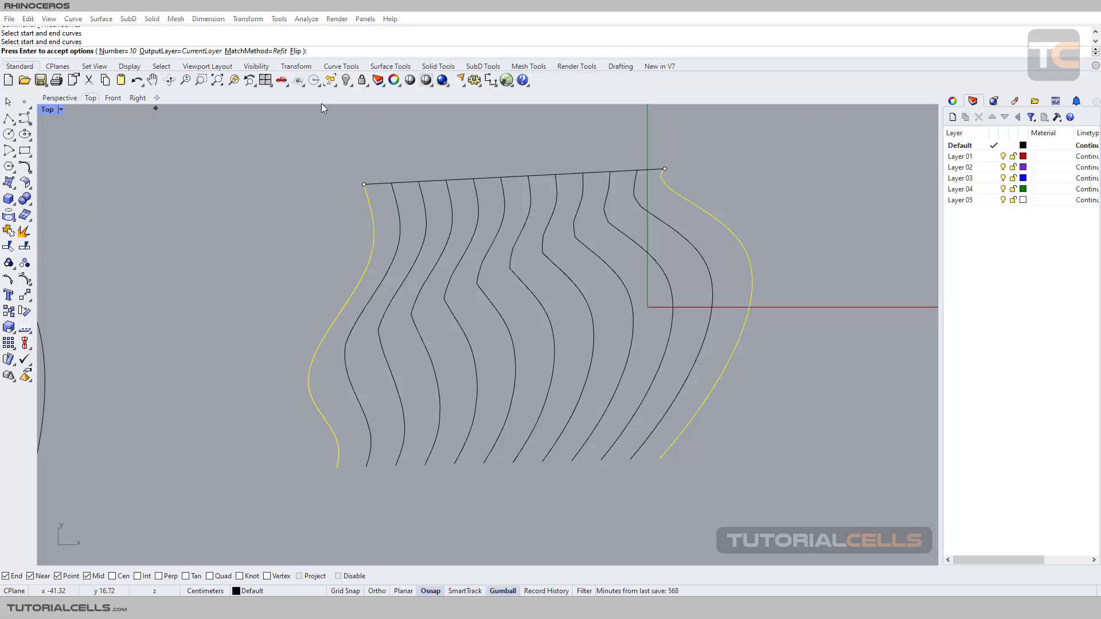
left_click(116, 51)
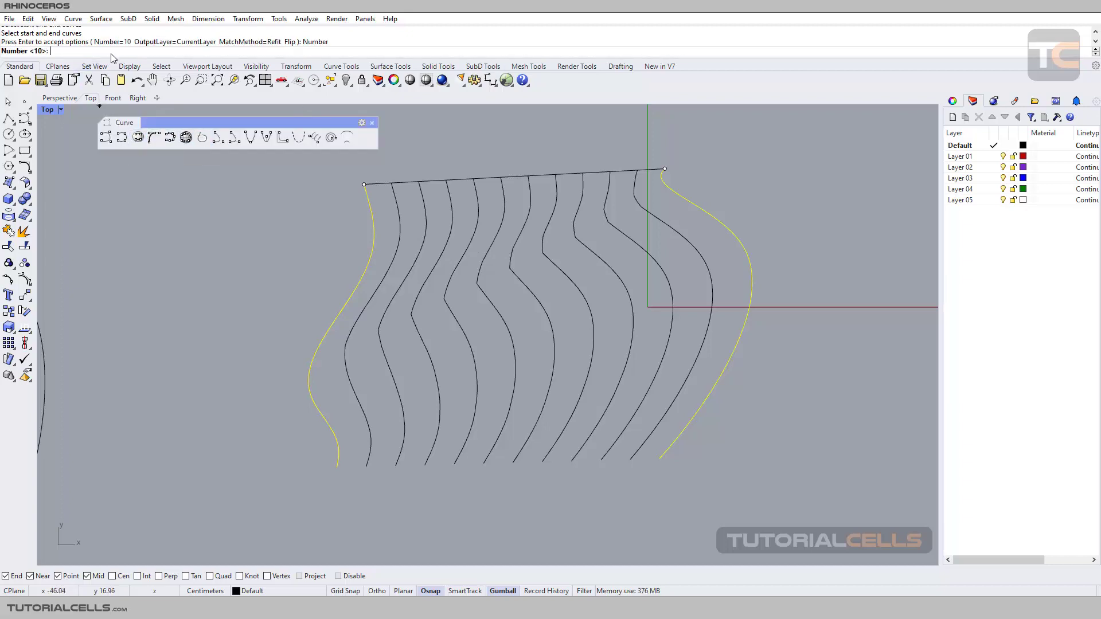
type("20")
key("Return")
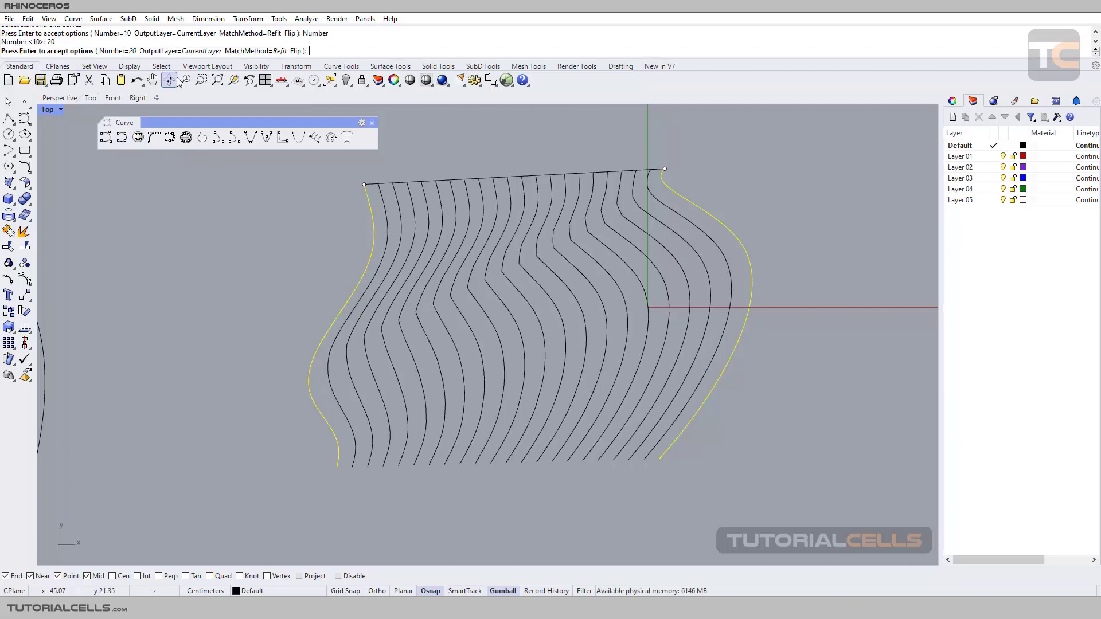
left_click(117, 51)
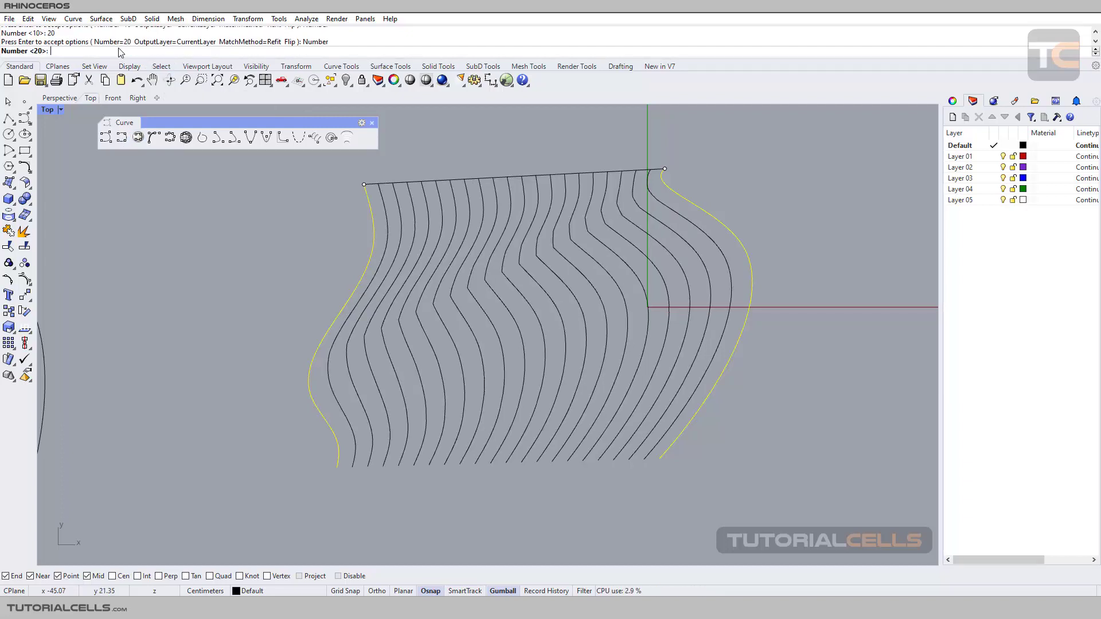
type("10")
key("Return")
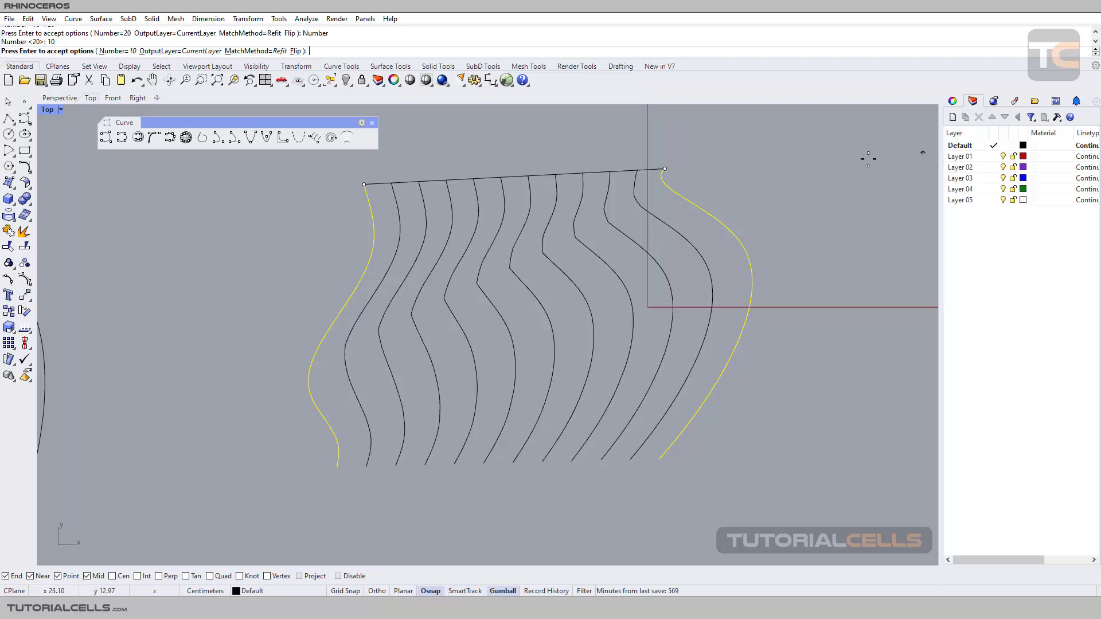
left_click(182, 50)
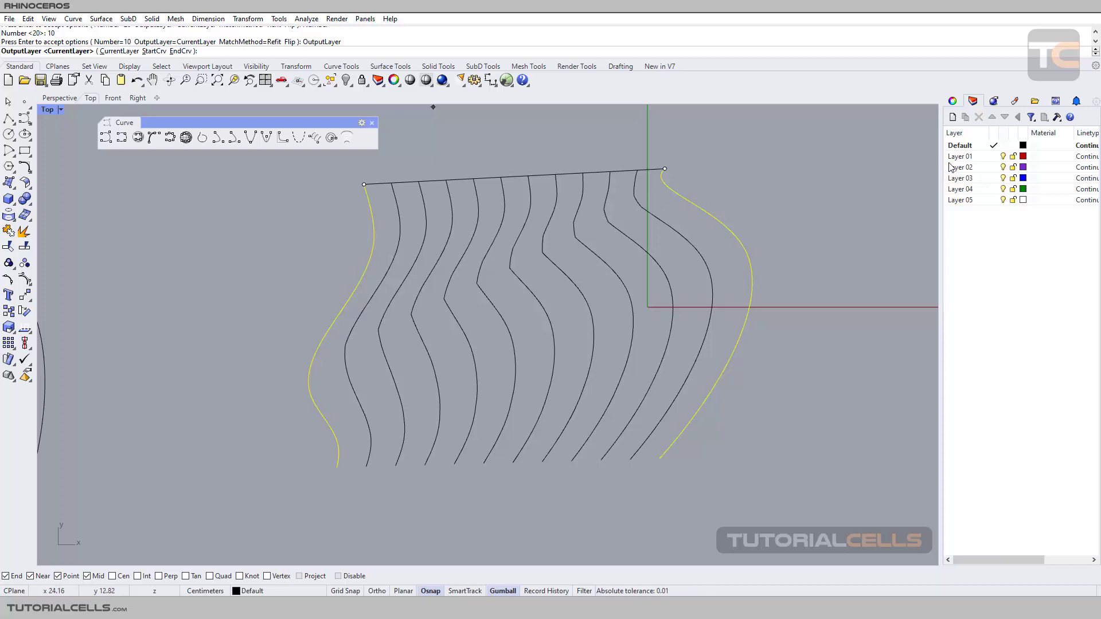
left_click(119, 51)
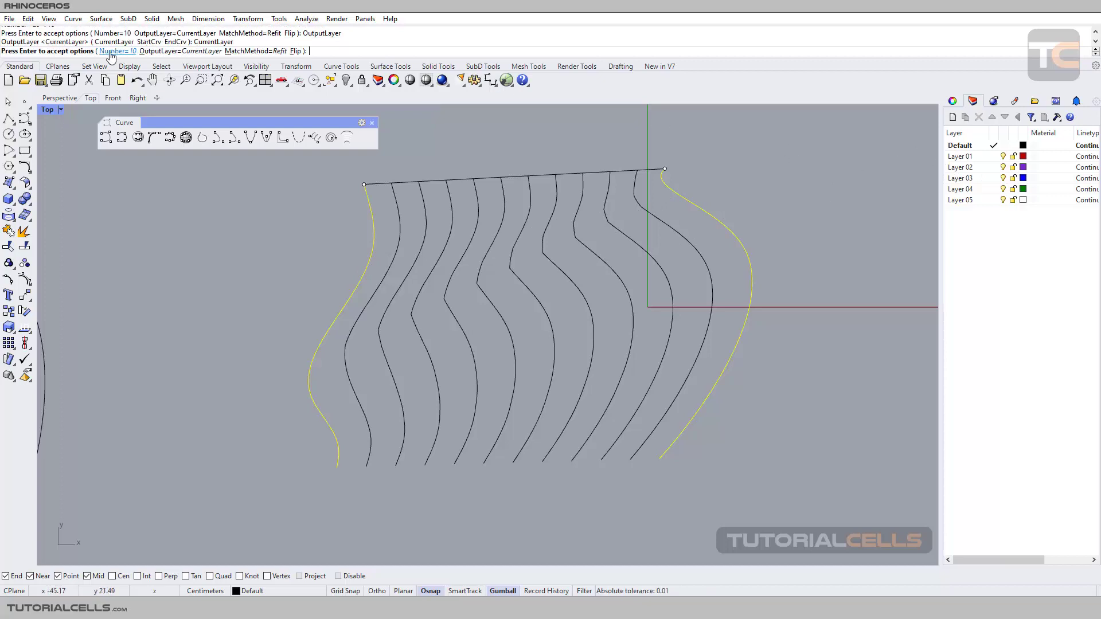
left_click(240, 53)
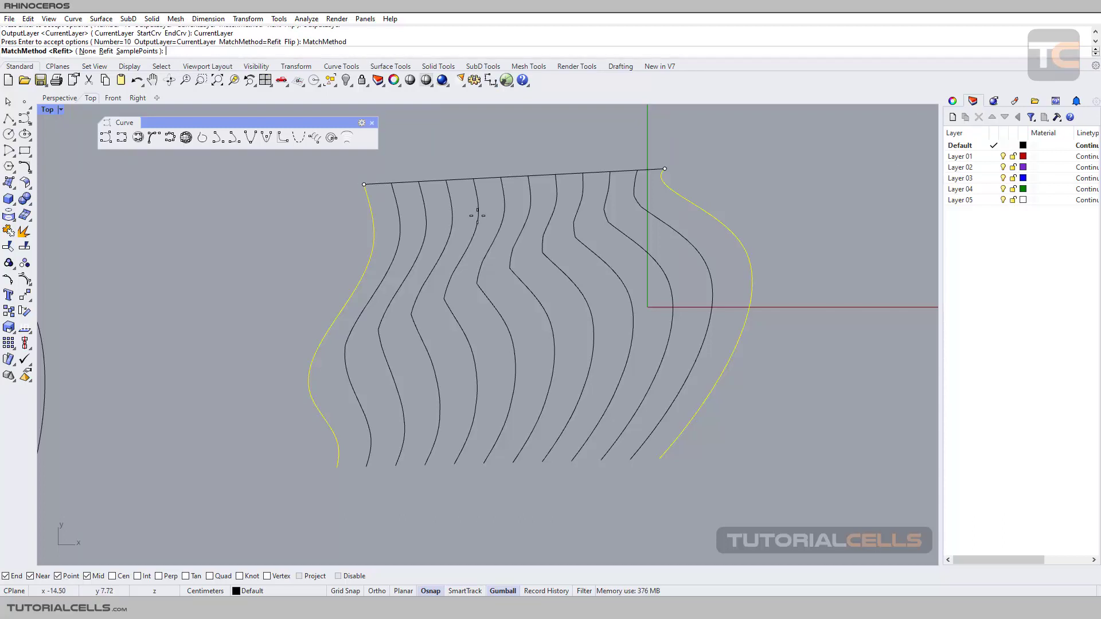
scroll(480, 216, "up", 2)
scroll(483, 216, "down", 3)
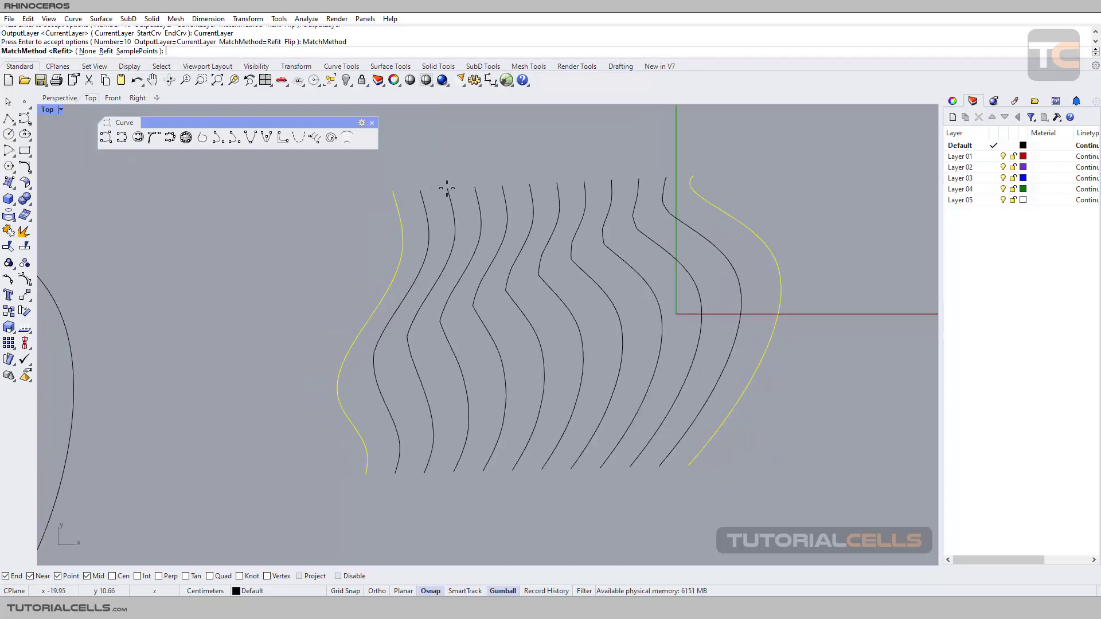
left_click(87, 51)
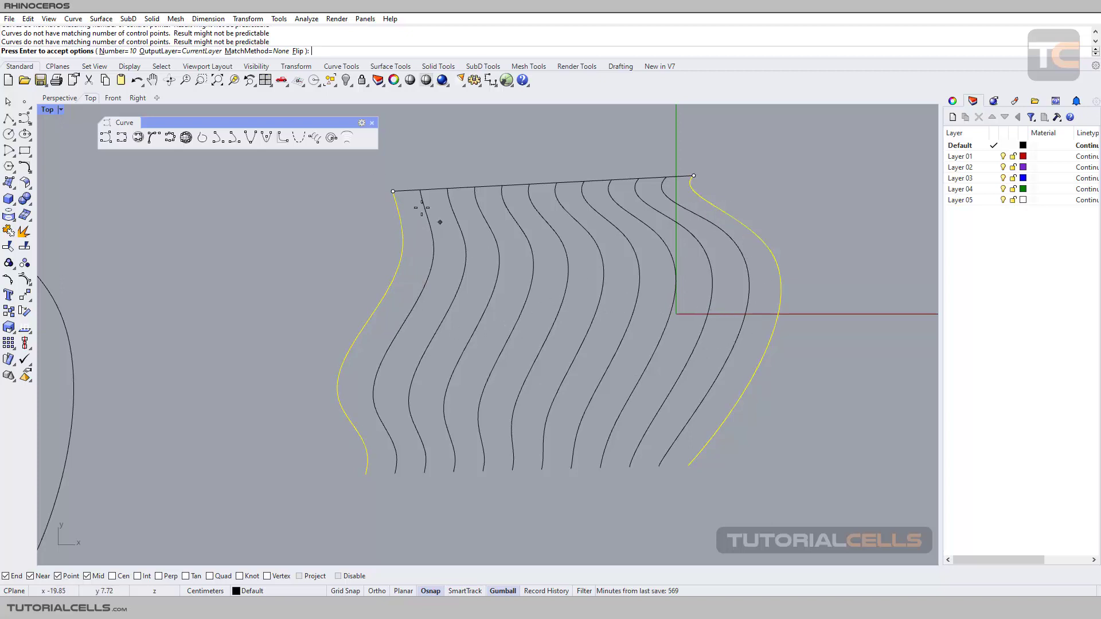
left_click(239, 52)
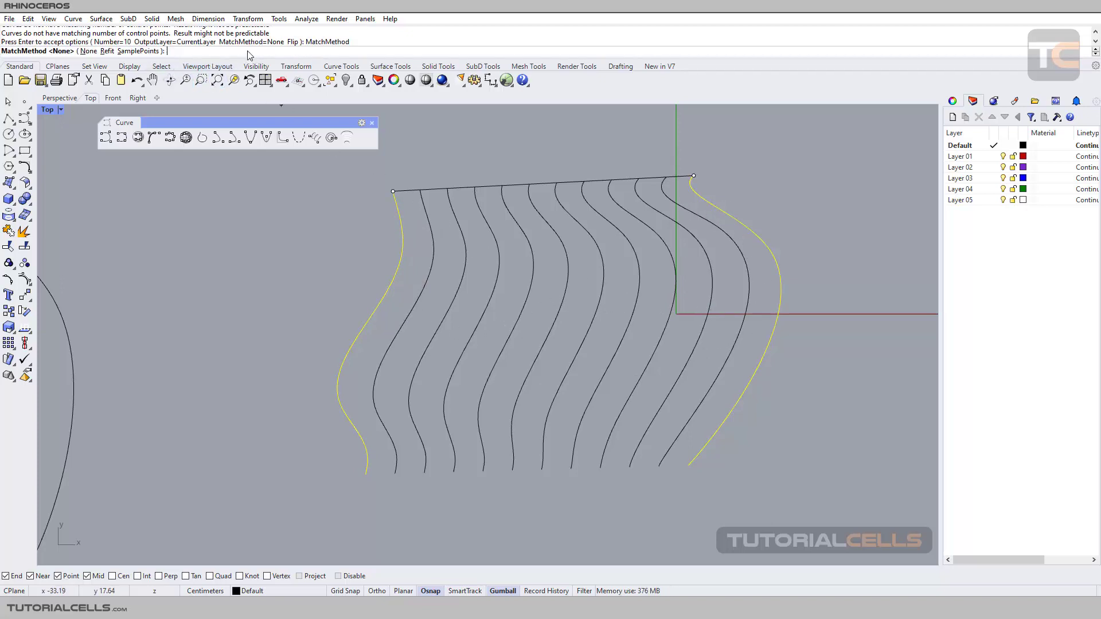
left_click(106, 52)
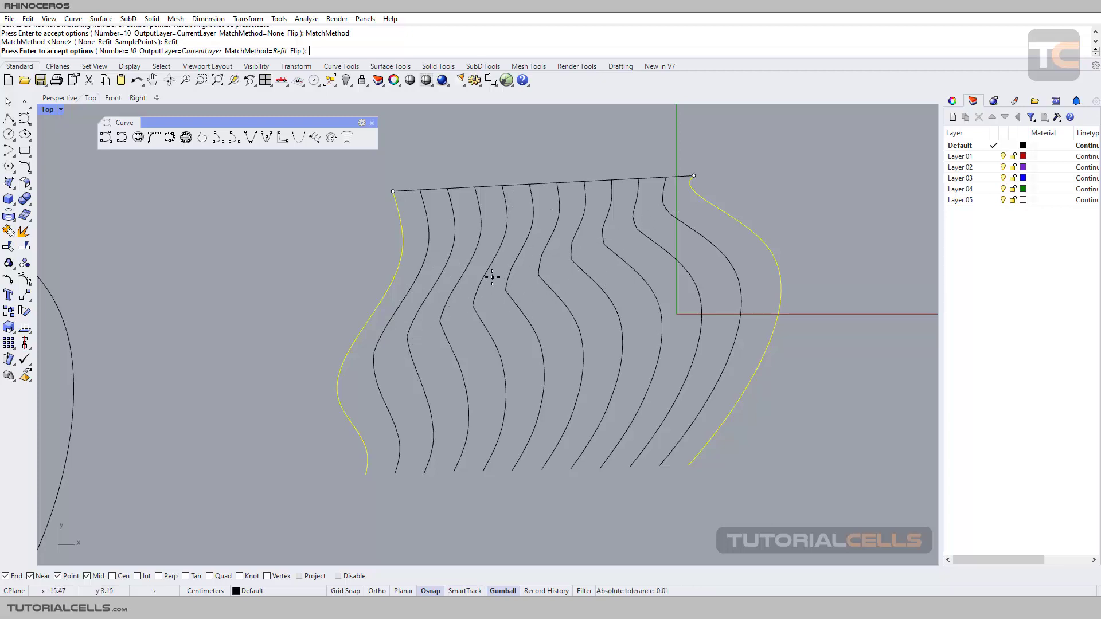
Switch the tween match method to SamplePoints, trying 10 and then 50 samples
left_click(266, 51)
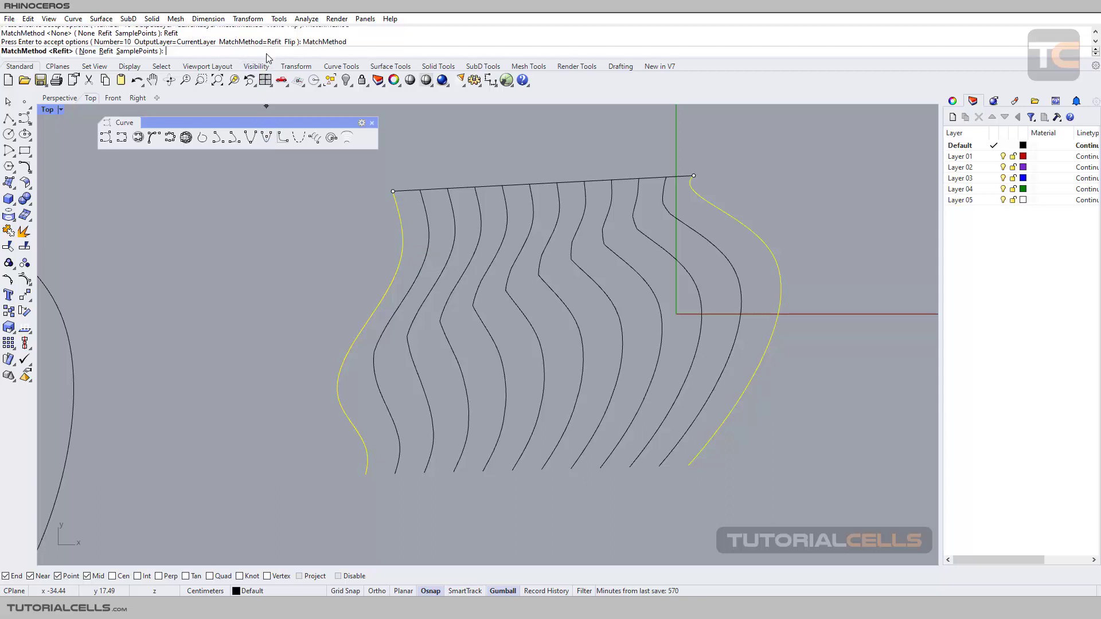
left_click(148, 54)
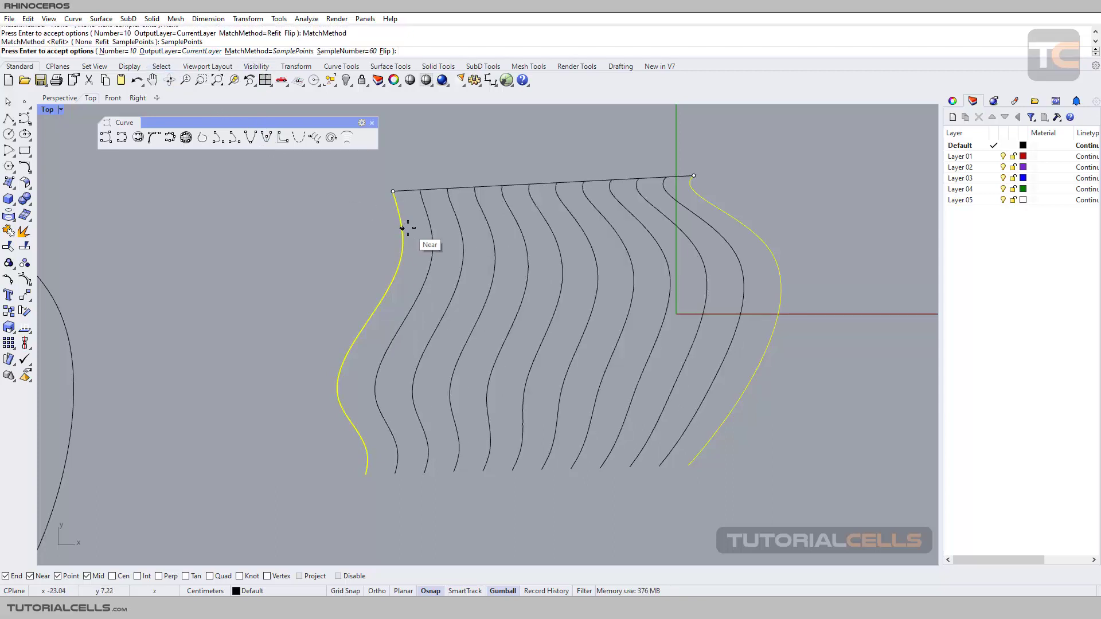
scroll(638, 196, "up", 5)
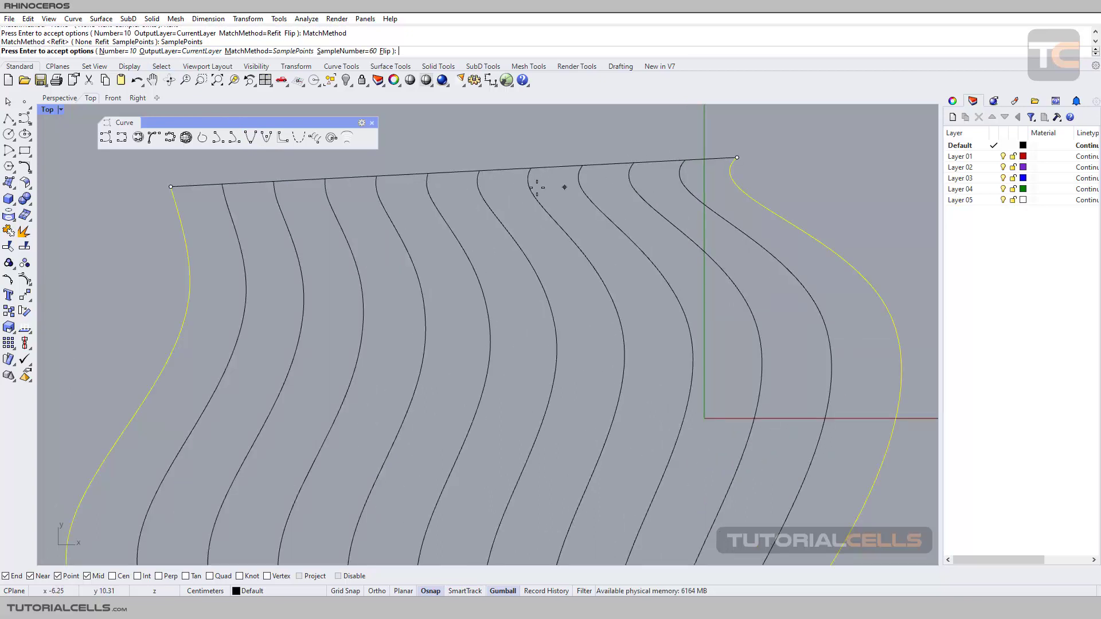
scroll(392, 207, "down", 1)
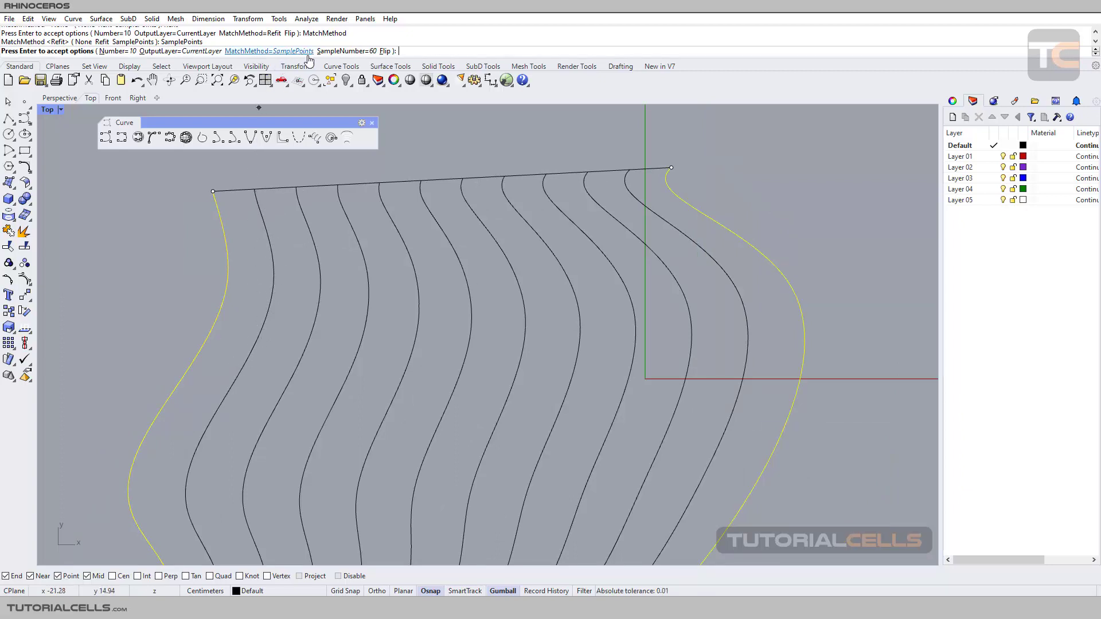
left_click(346, 51)
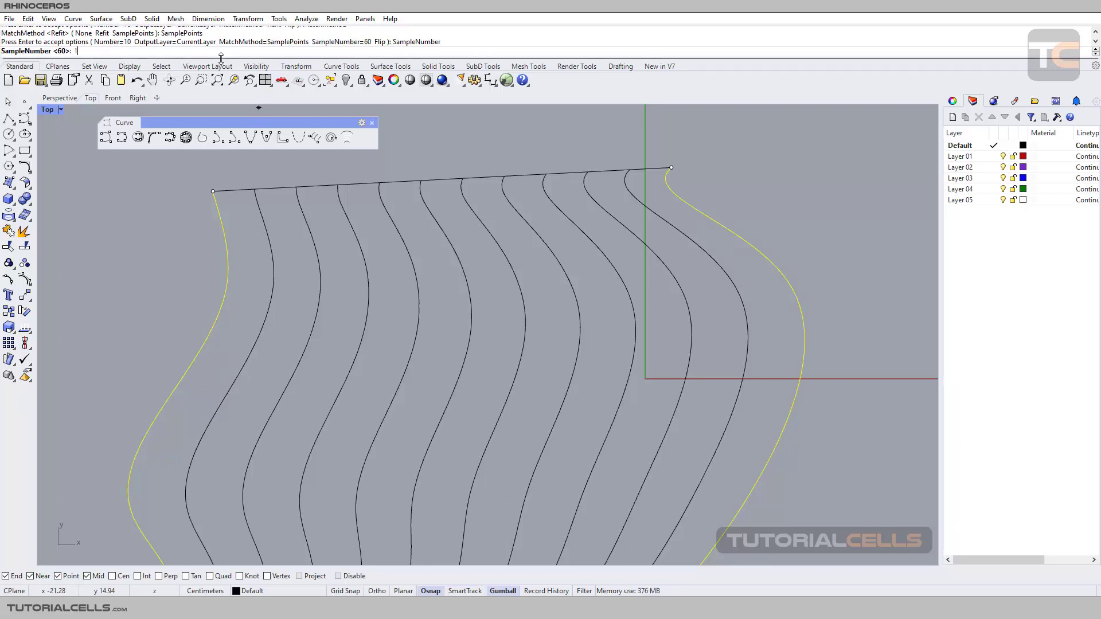
type("10")
key("Return")
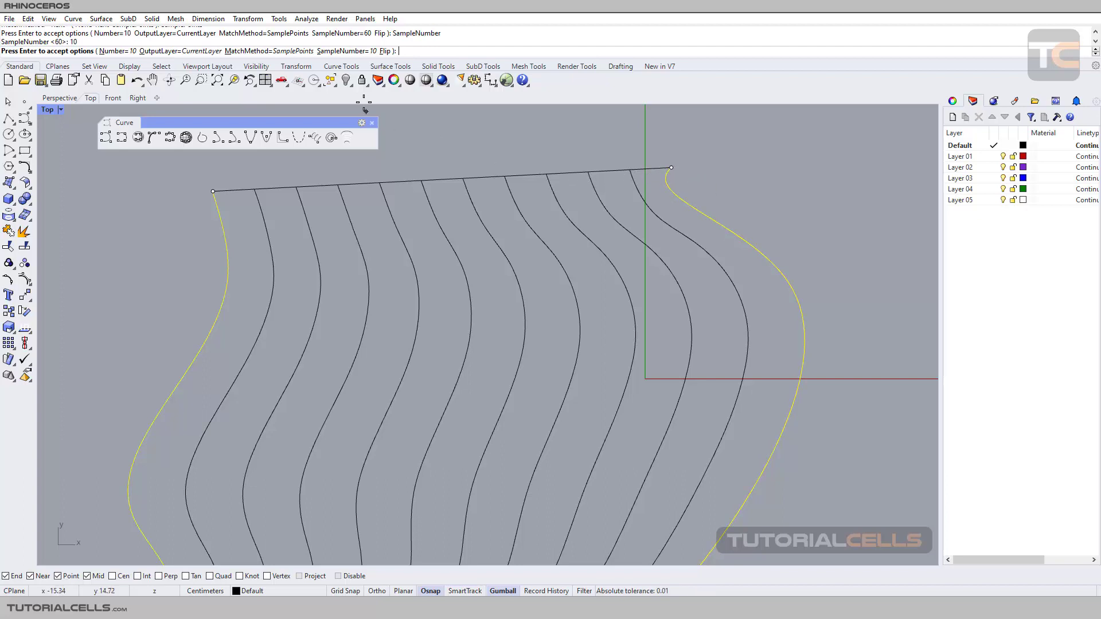
left_click(354, 54)
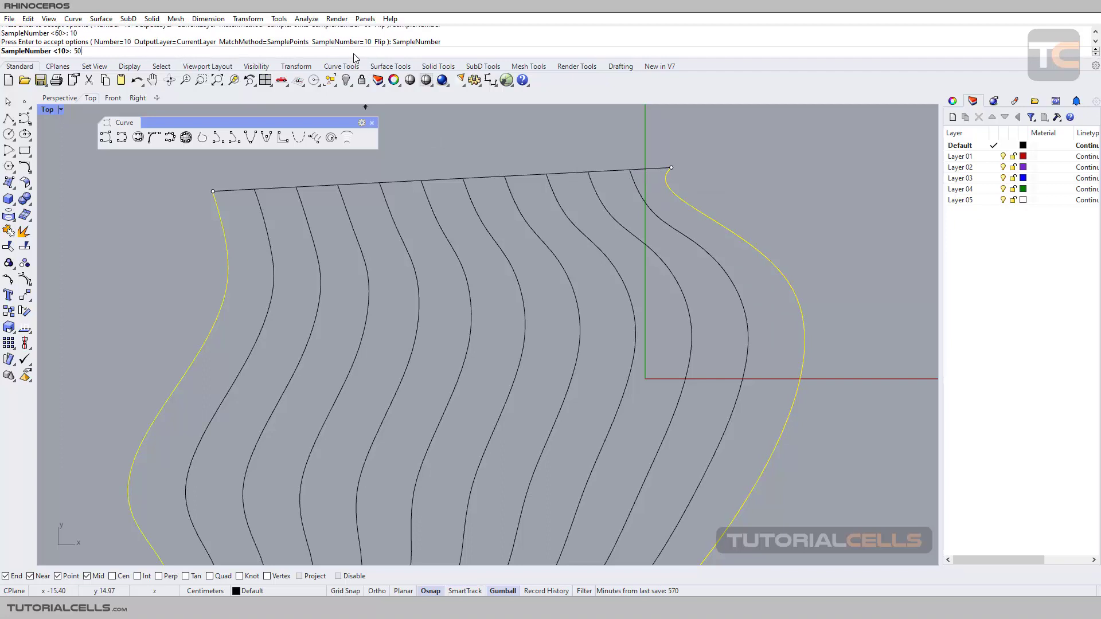
key("Return")
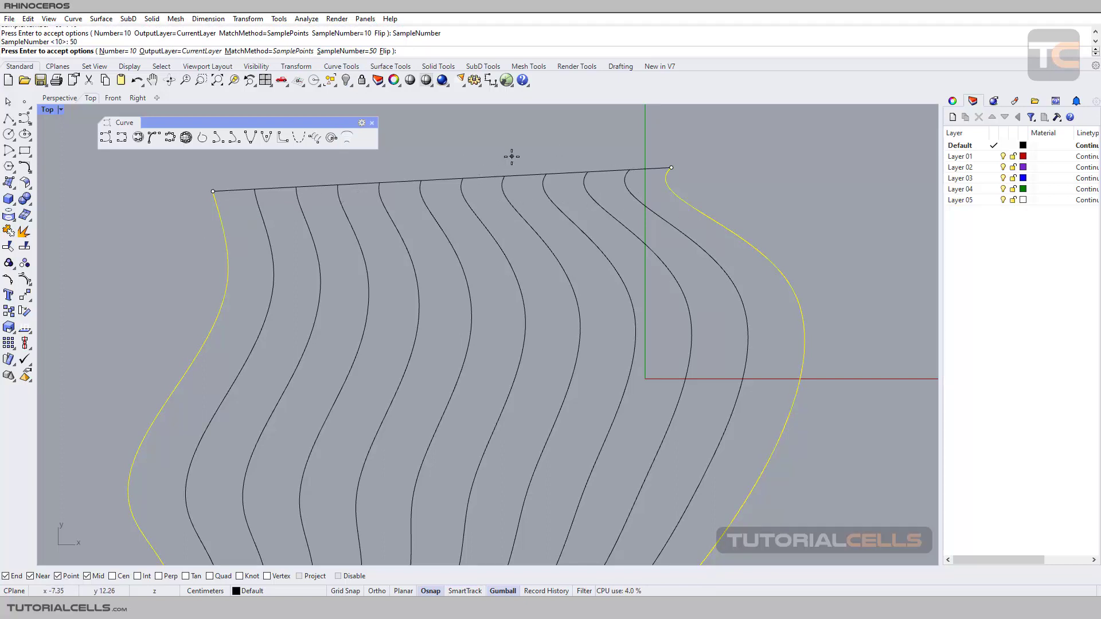
Create the SamplePoints tween curves, inspect one, then undo them
key("Return")
scroll(518, 183, "down", 5)
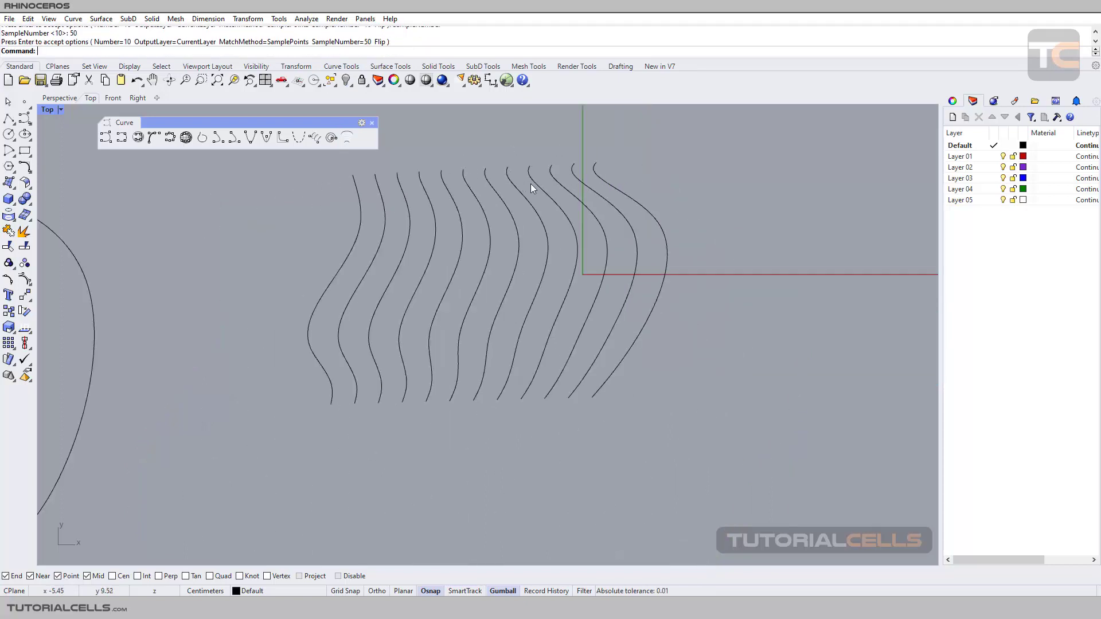
left_click(531, 185)
scroll(531, 184, "up", 2)
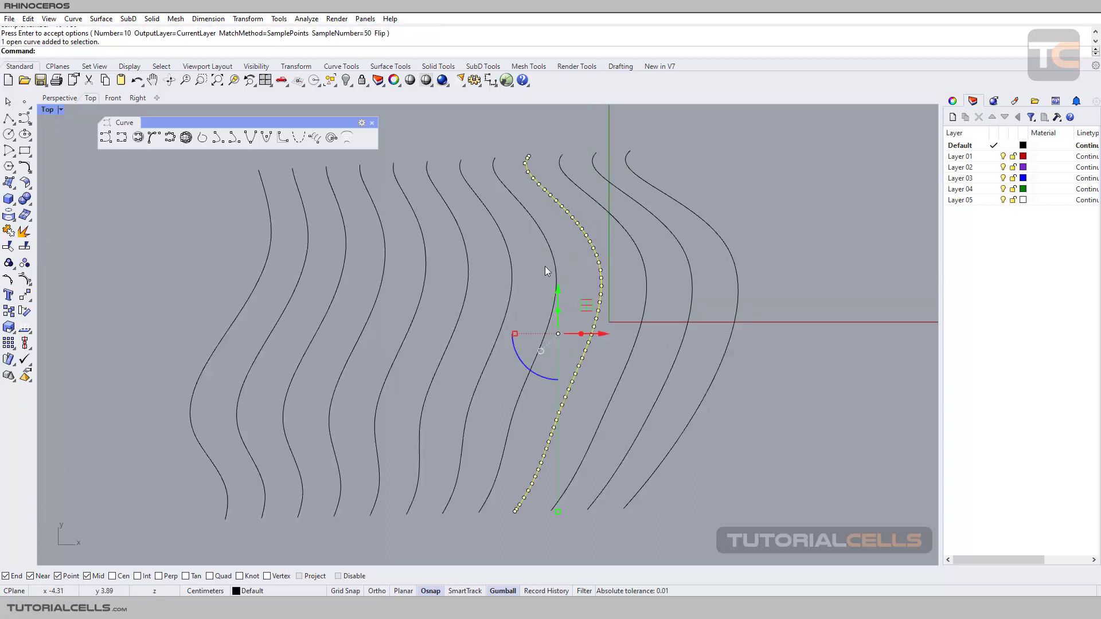
key("ctrl+z")
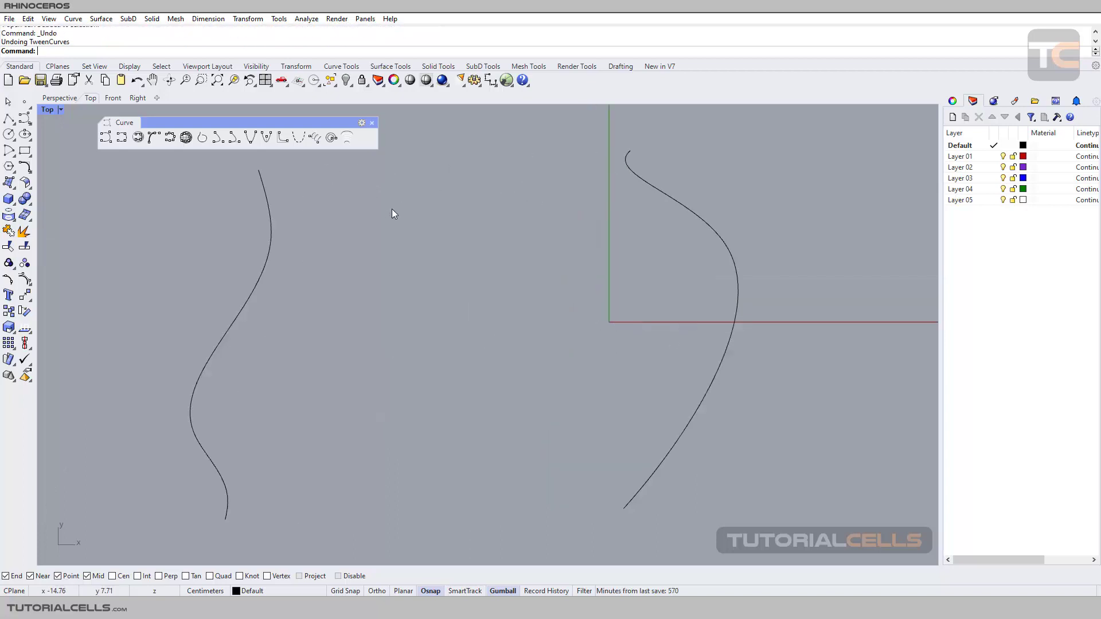
Tween from the left open curve to the right curve with the Flip option applied
left_click(347, 138)
left_click(270, 201)
scroll(270, 201, "down", 3)
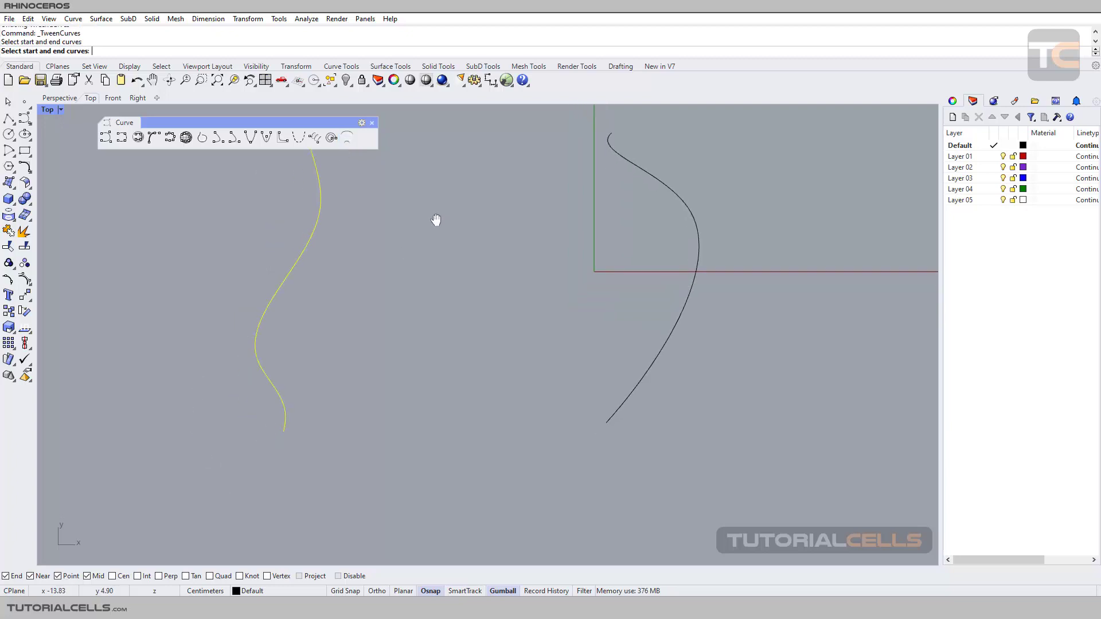
right_click_drag(589, 353, 582, 384)
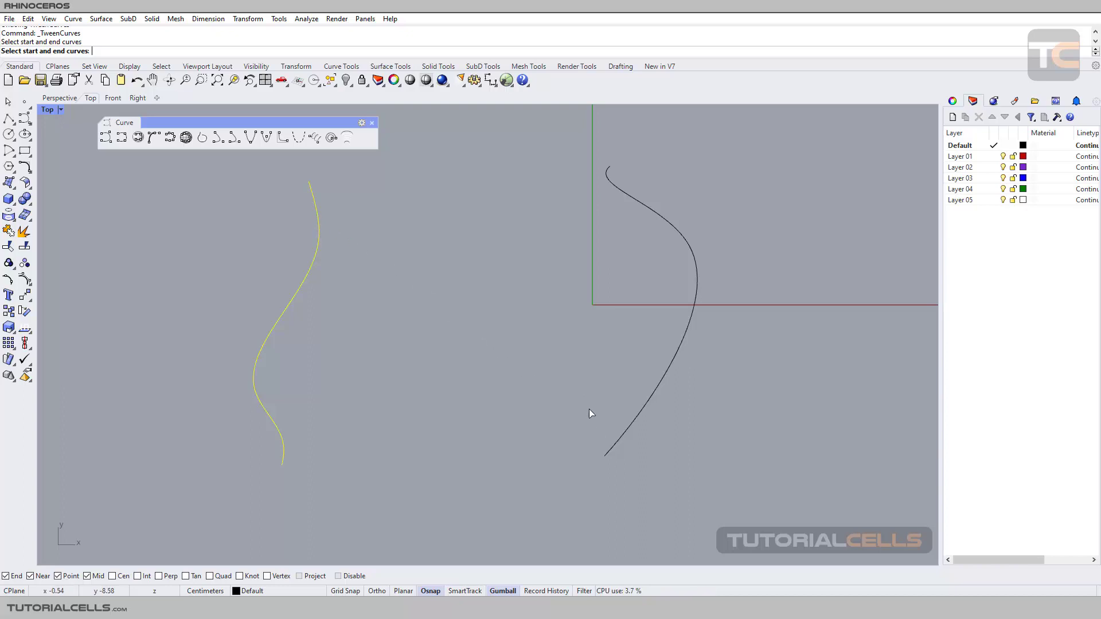
left_click(616, 440)
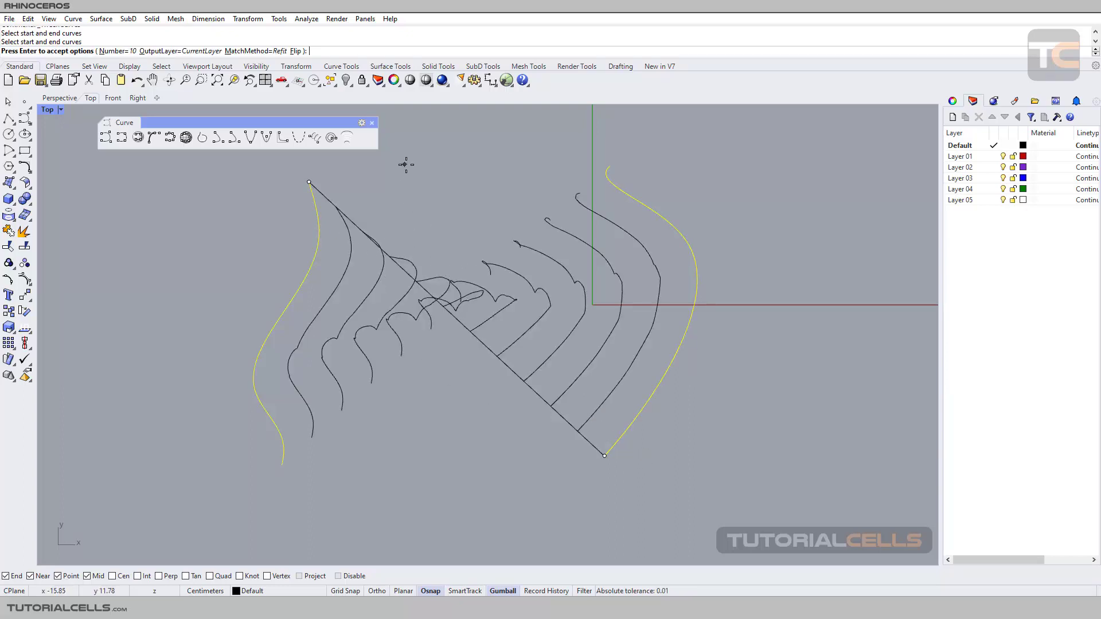
left_click(295, 51)
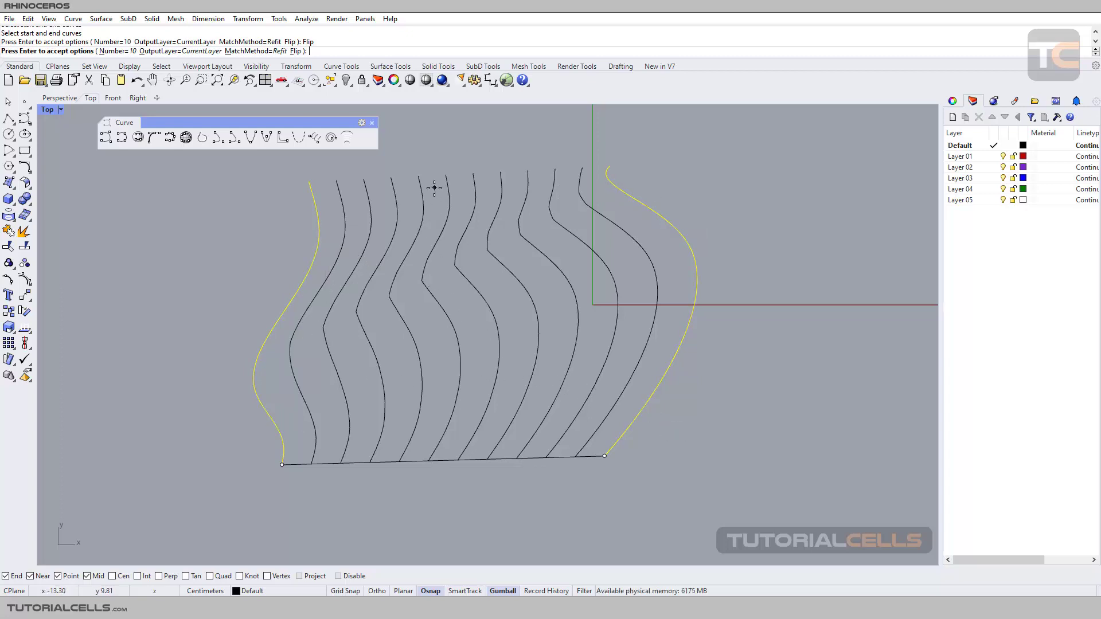
key("Return")
Pan and zoom the view to center the nested closed curves
right_click_drag(379, 180, 614, 186)
scroll(312, 225, "down", 2)
right_click_drag(312, 224, 552, 211)
scroll(426, 237, "up", 1)
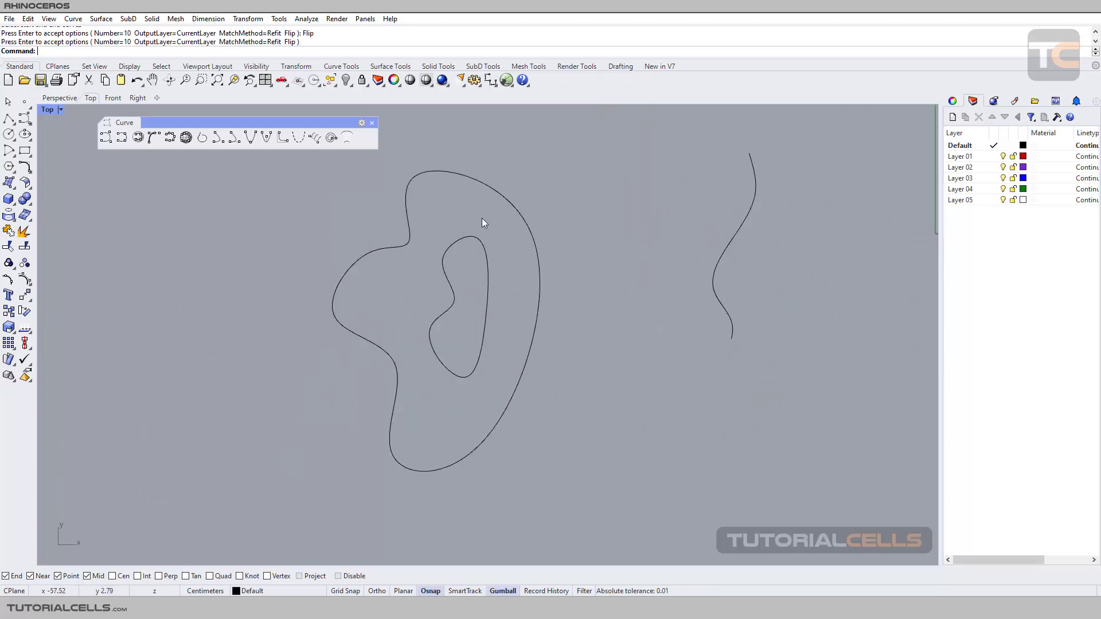
Start a tween from the inner closed curve to the outer closed curve
left_click(347, 138)
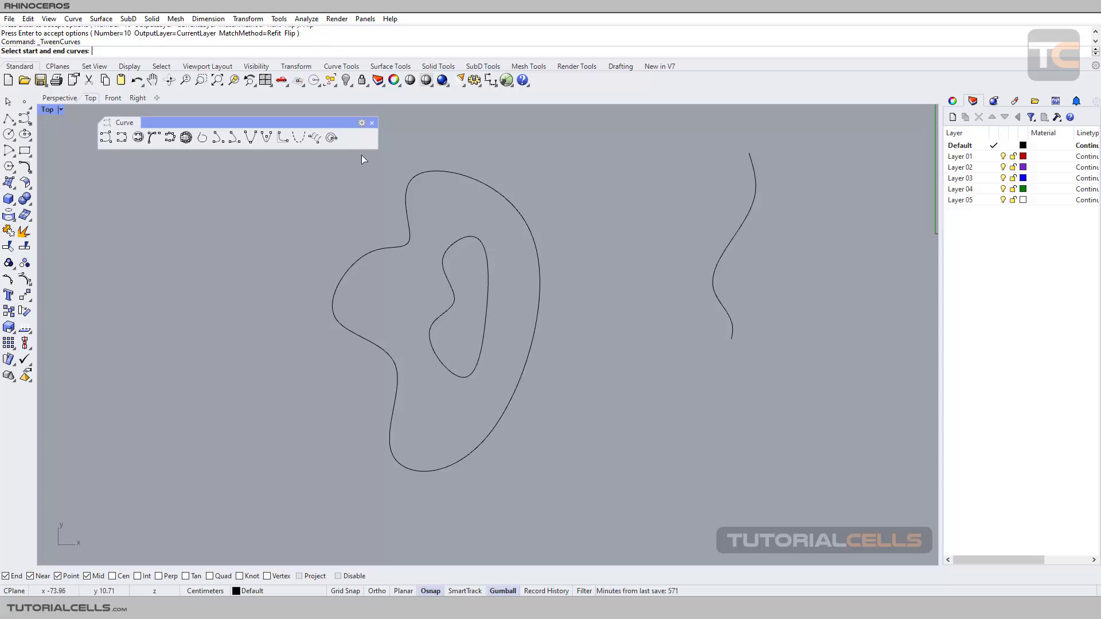
left_click(469, 238)
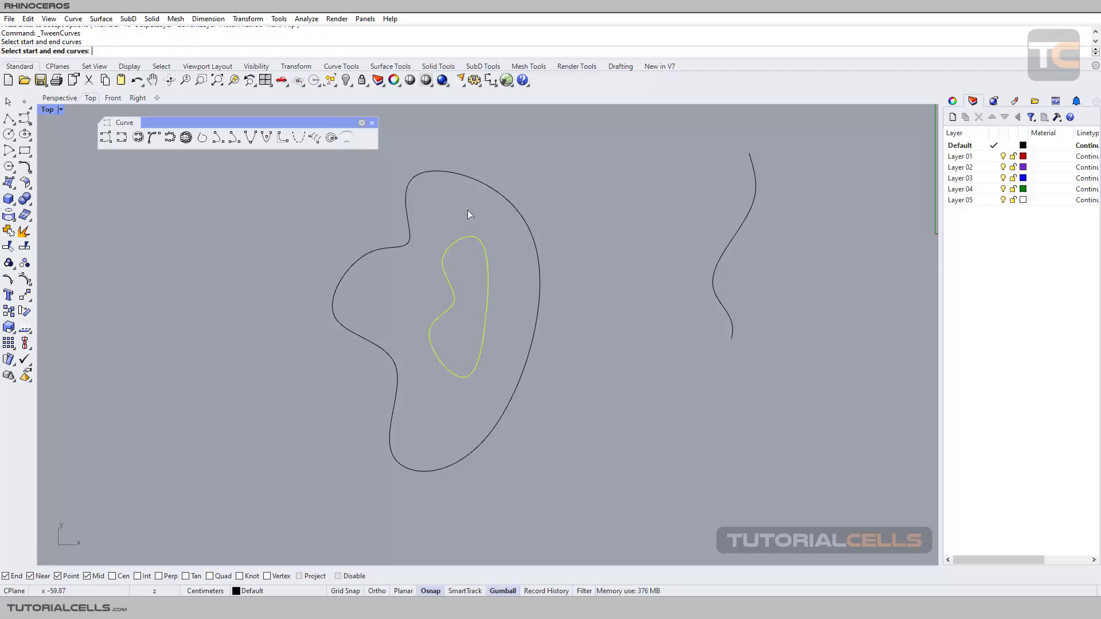
left_click(481, 187)
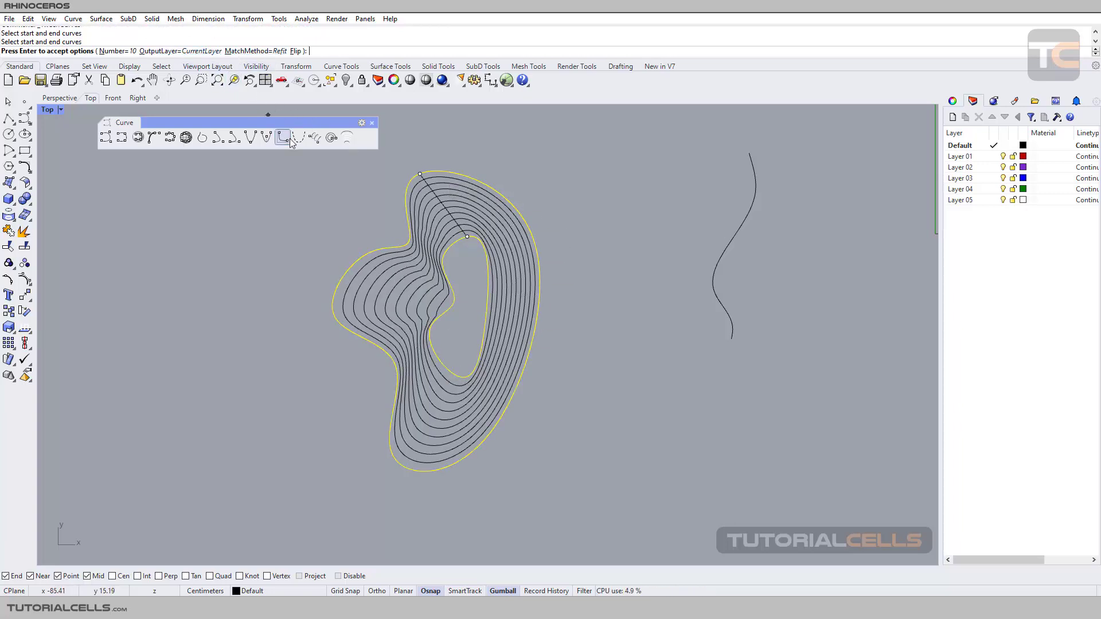
scroll(423, 217, "up", 3)
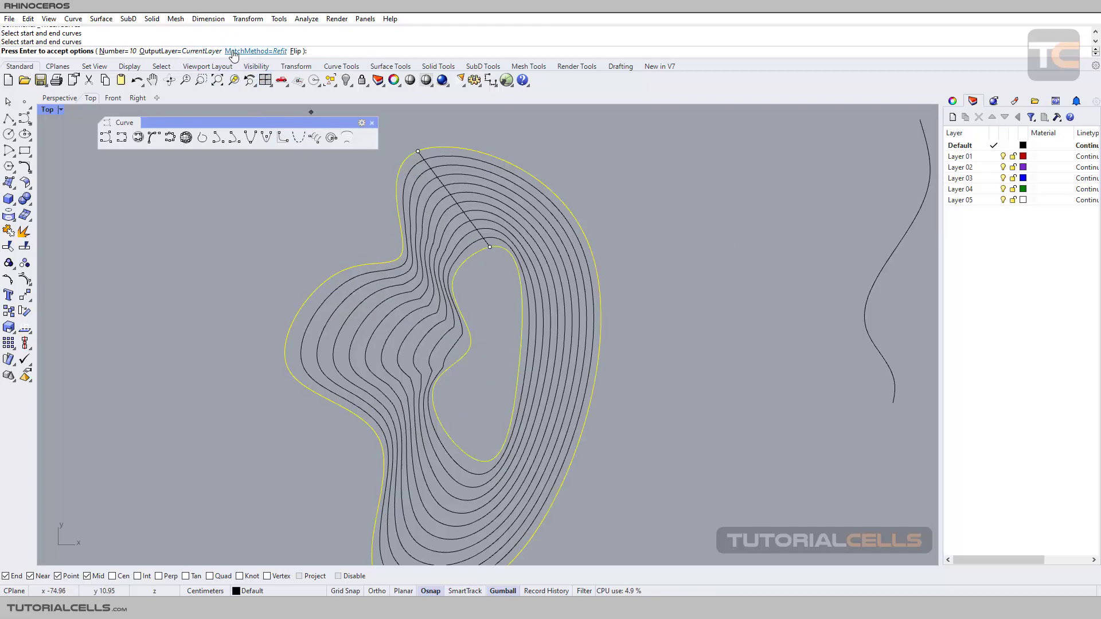
Compare the closed-curve tween preview with match method None, then Refit
left_click(256, 51)
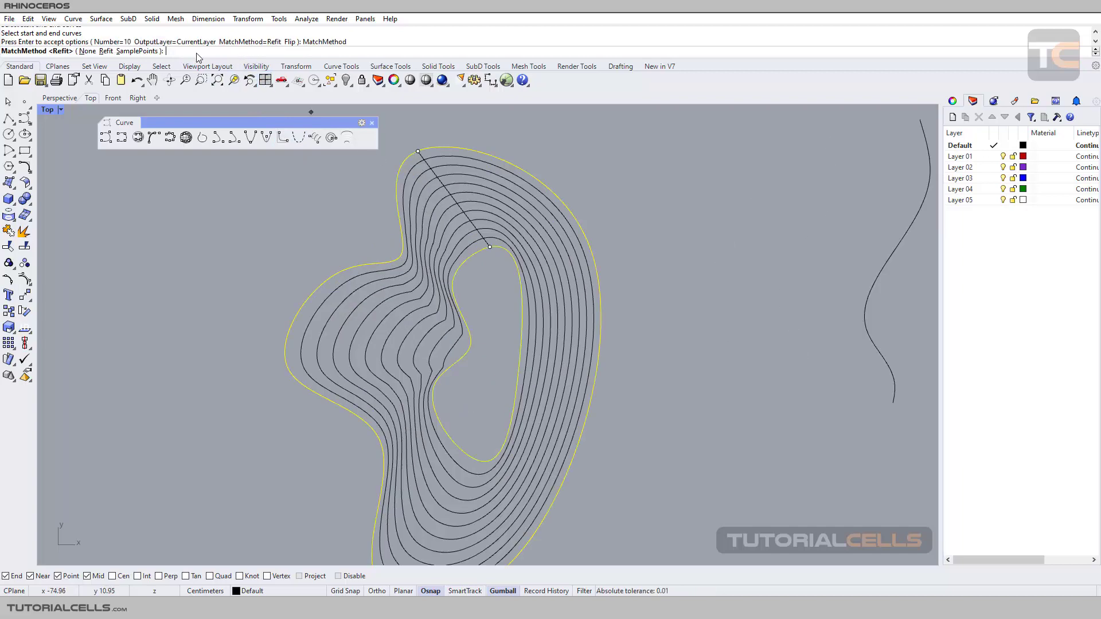
left_click(87, 51)
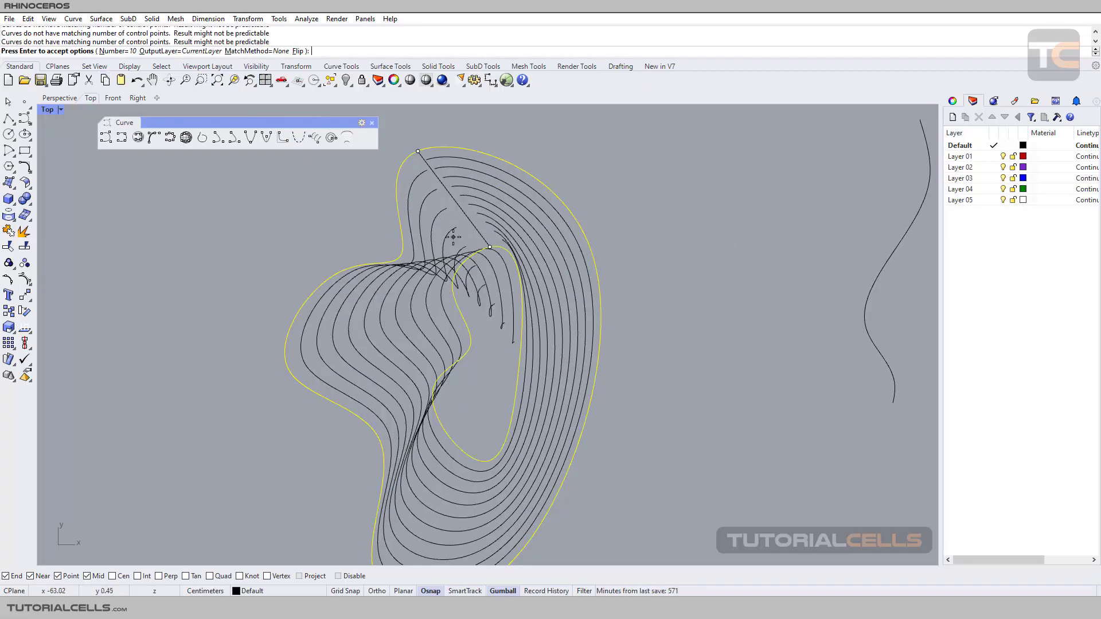
scroll(424, 252, "up", 2)
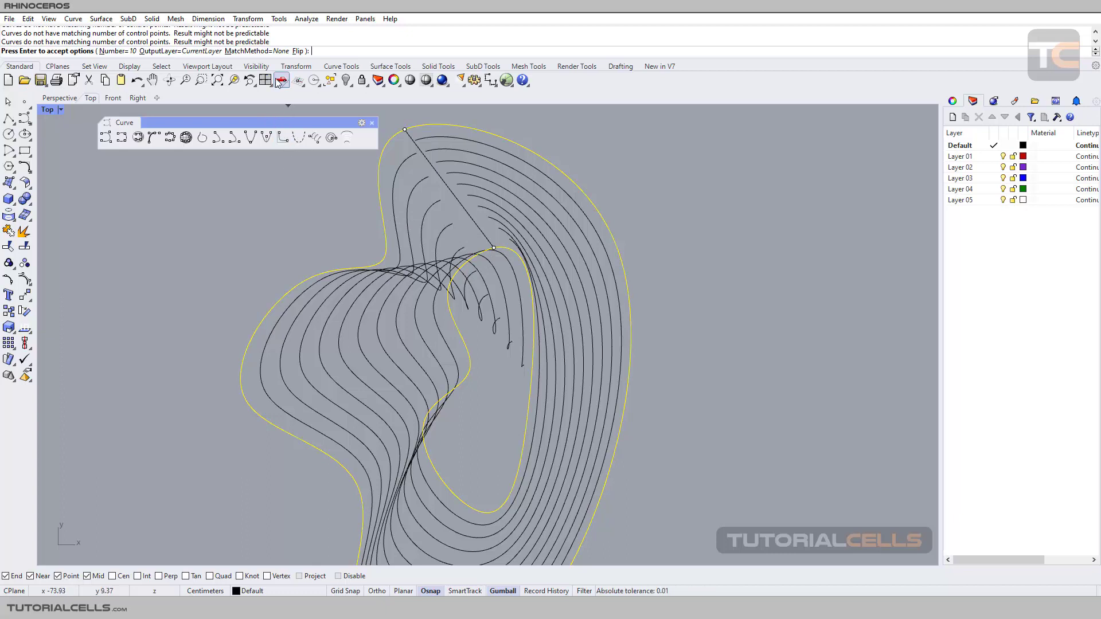
left_click(256, 51)
left_click(106, 51)
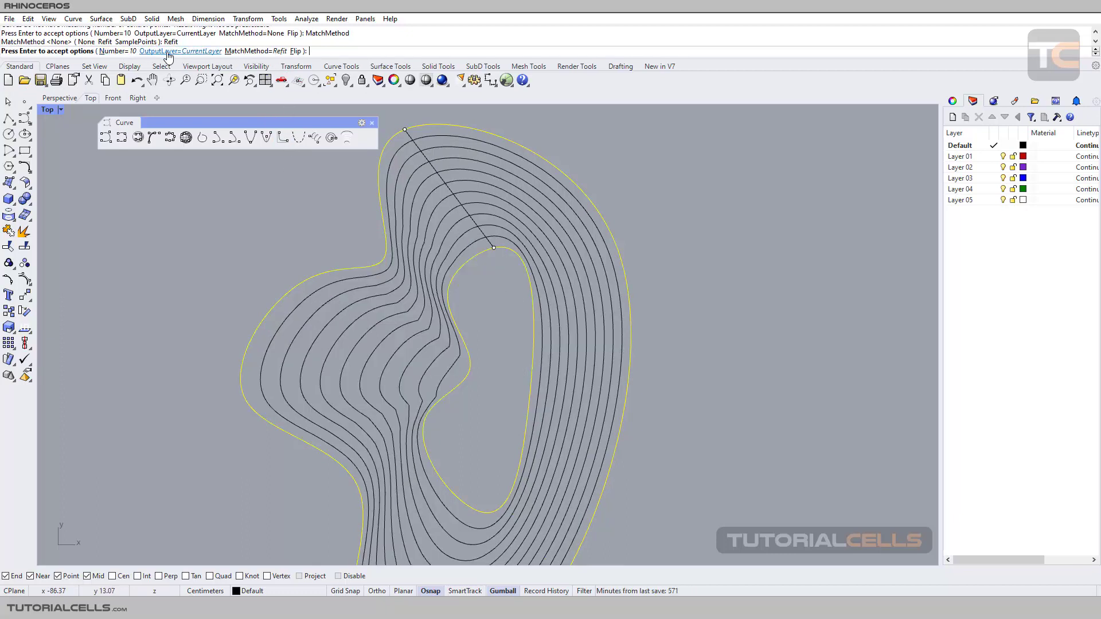
Switch the match method to SamplePoints with 50 samples and center the tween preview
left_click(244, 51)
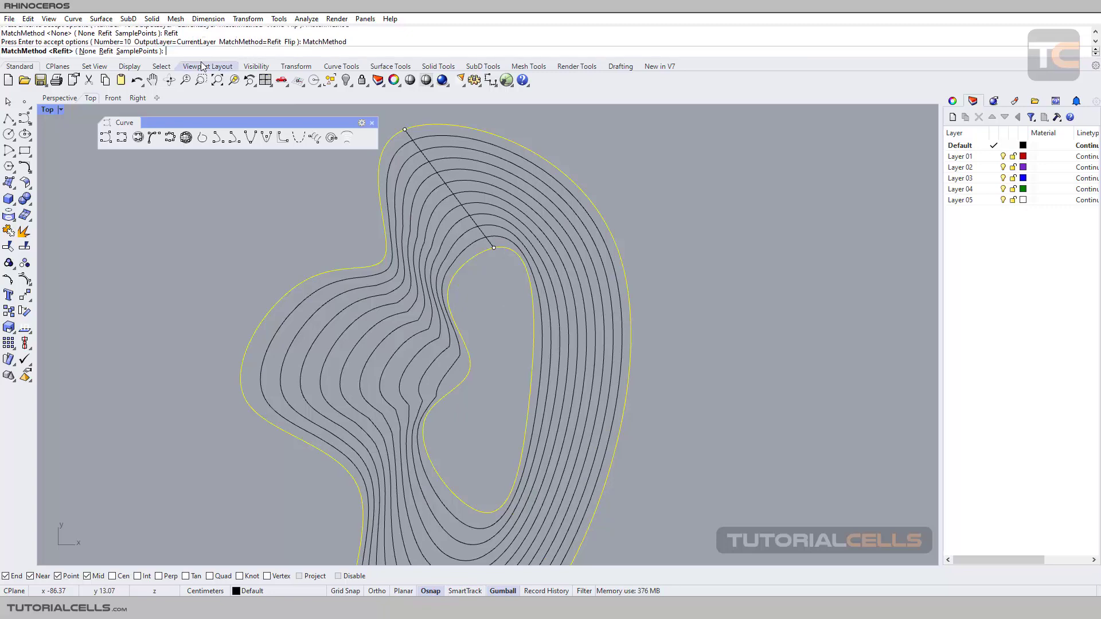
left_click(137, 51)
scroll(491, 271, "down", 3)
scroll(490, 276, "up", 1)
scroll(489, 276, "down", 2)
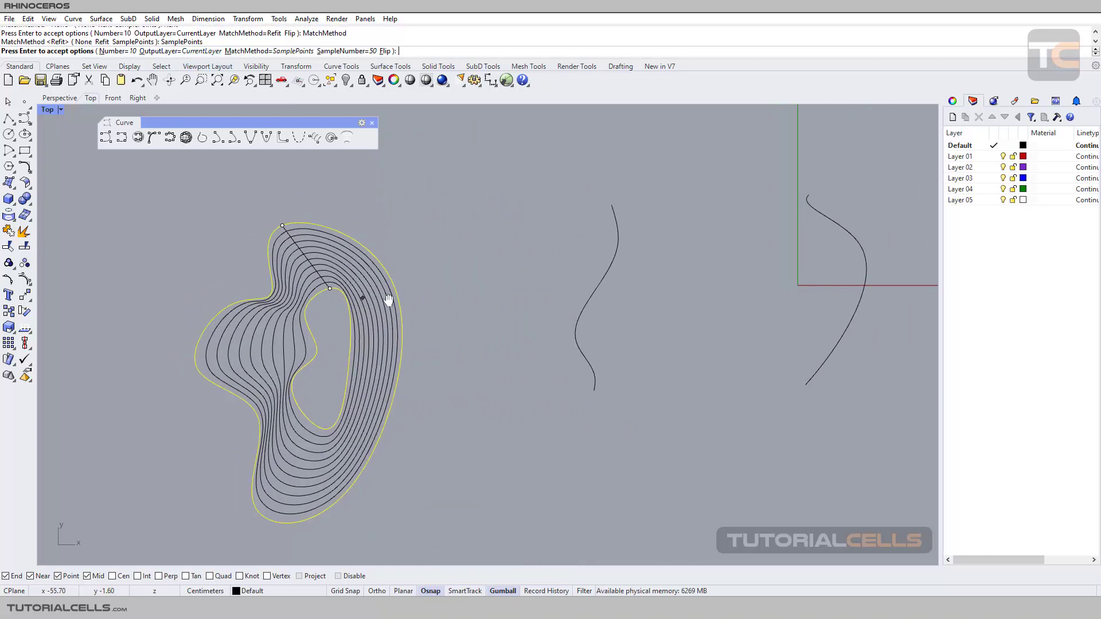
right_click_drag(430, 290, 489, 263)
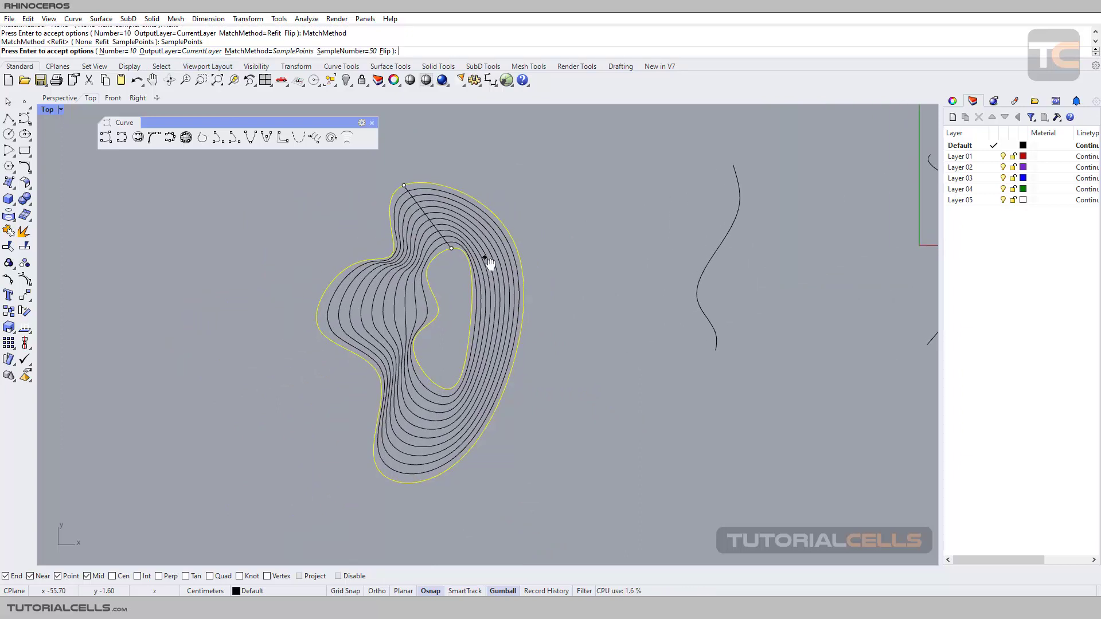
scroll(555, 270, "up", 3)
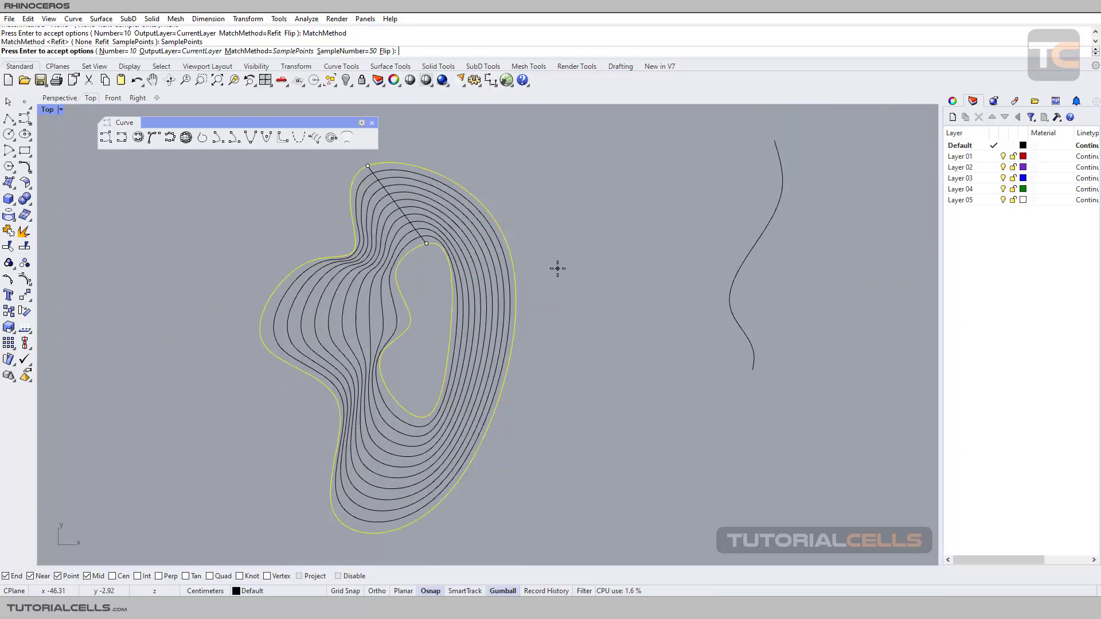